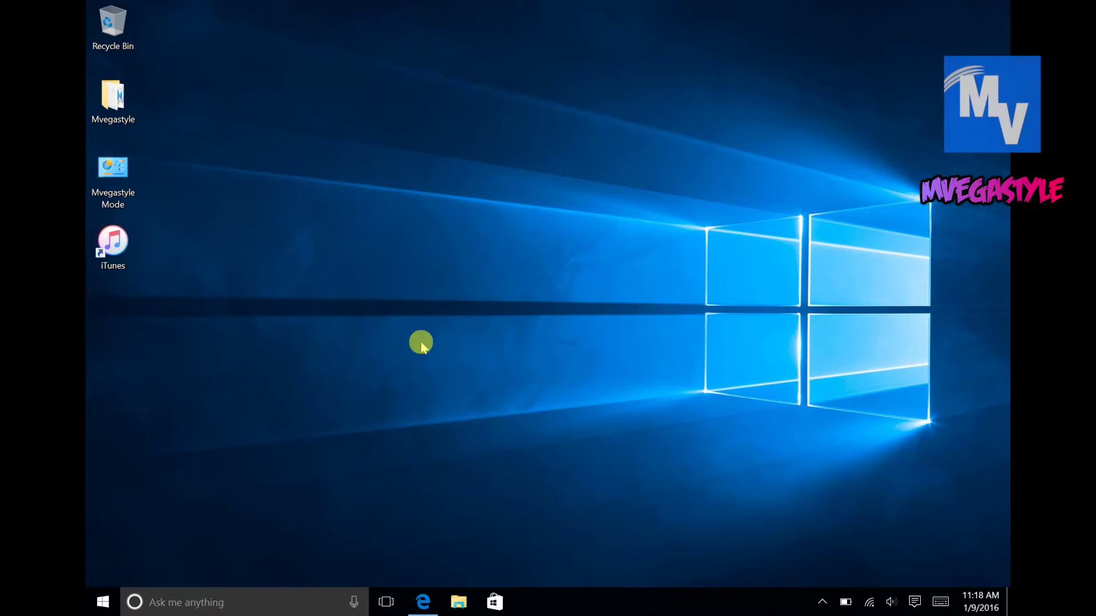
Find Command Prompt through Cortana search with 'cmd' and run it as administrator
left_click(204, 602)
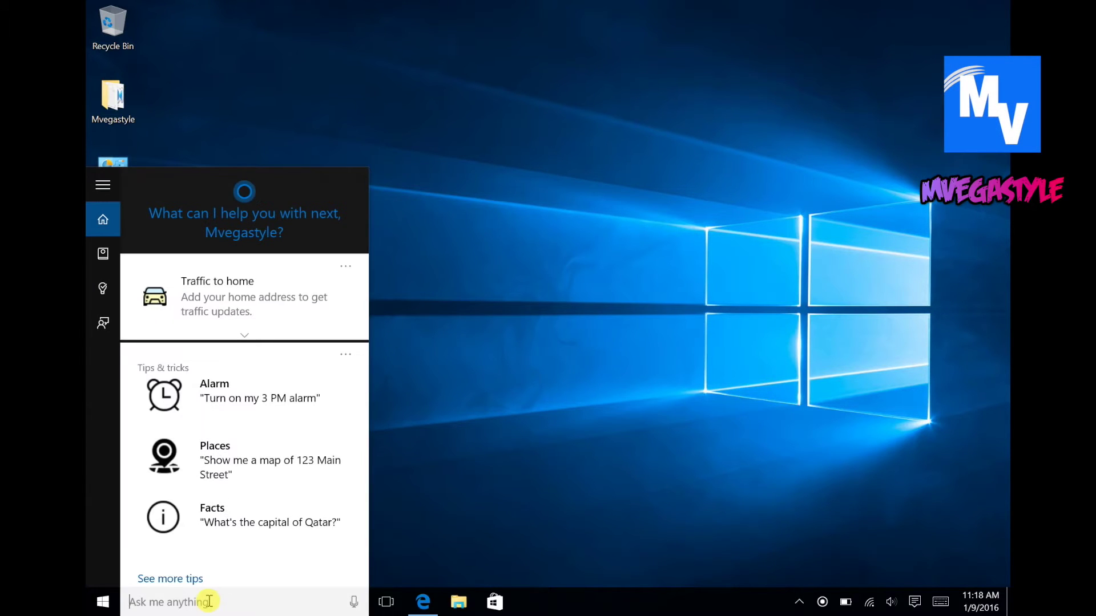
type("cmd")
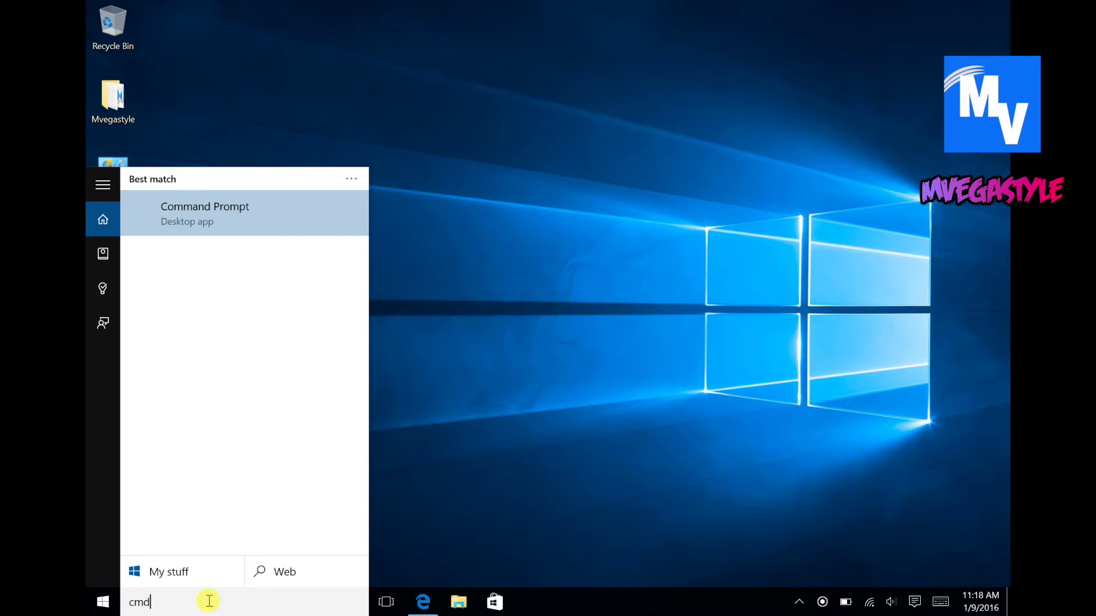
right_click(155, 216)
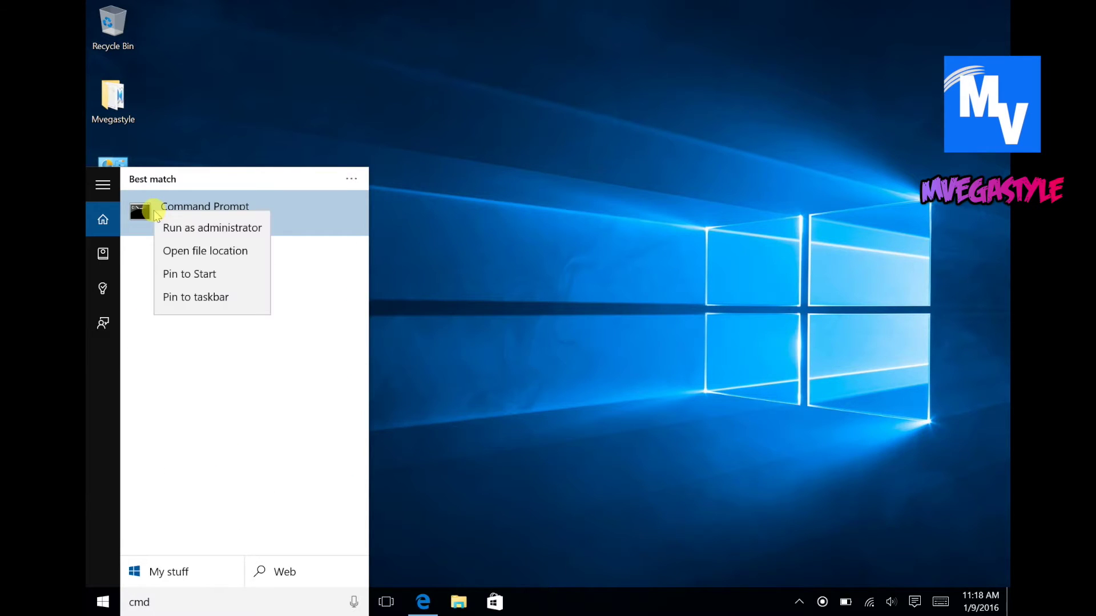
left_click(217, 237)
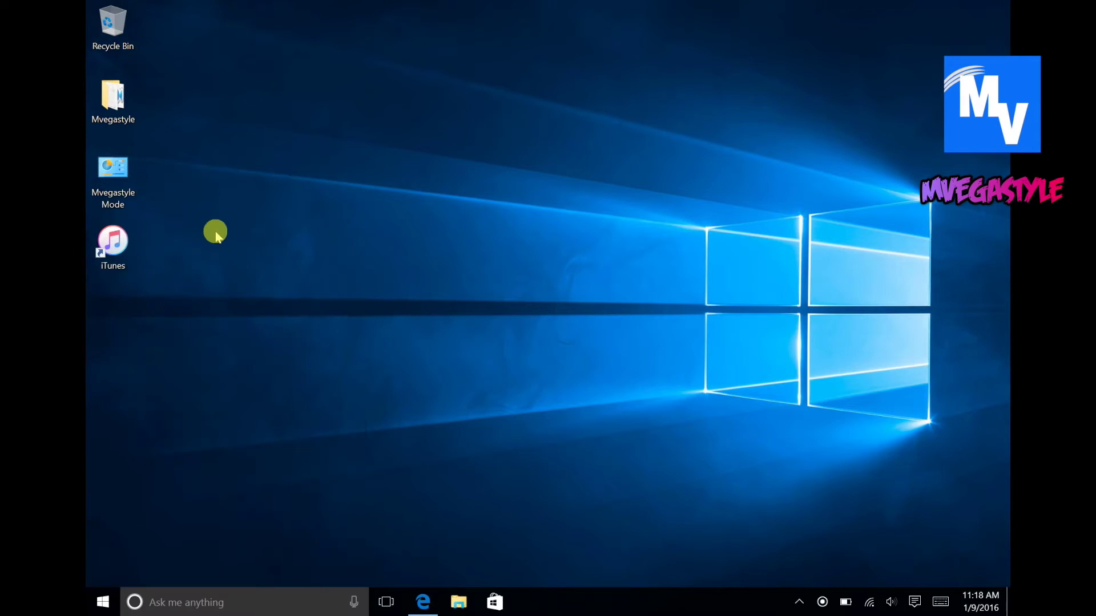